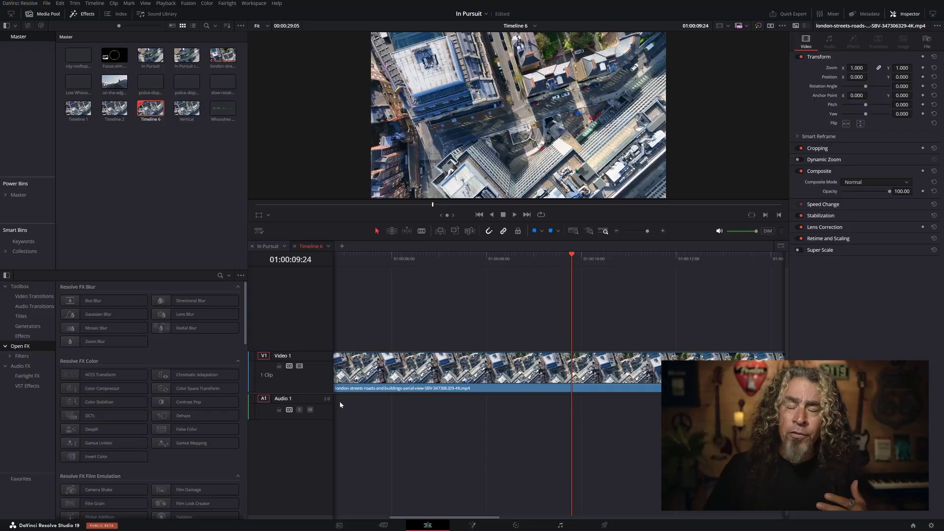
Enlarge the viewer, zoom the timeline out, and stop playback at 01:00:02:27
left_click_drag(362, 222, 368, 299)
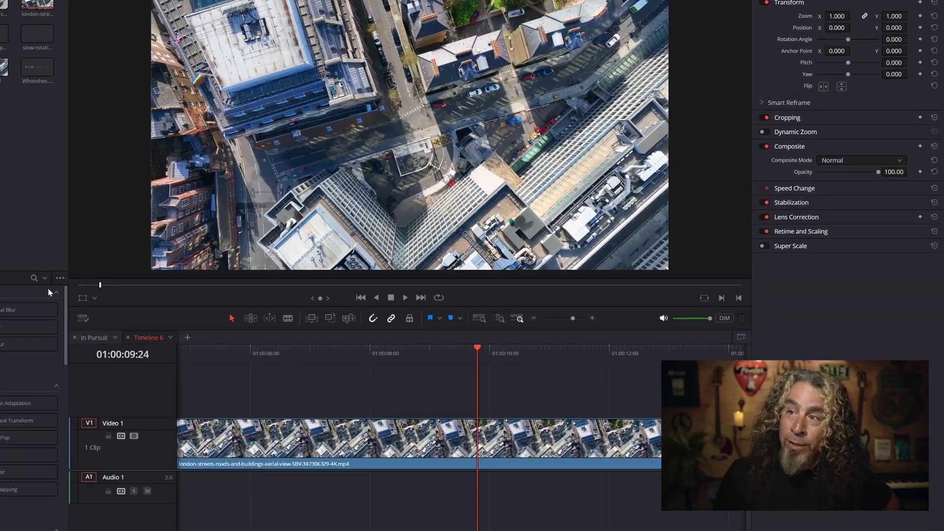
key("Home")
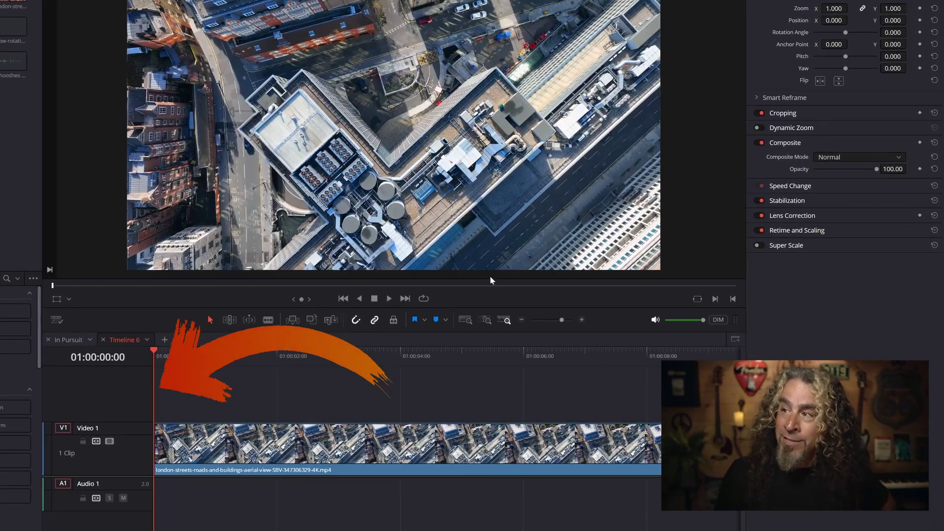
left_click_drag(560, 320, 556, 320)
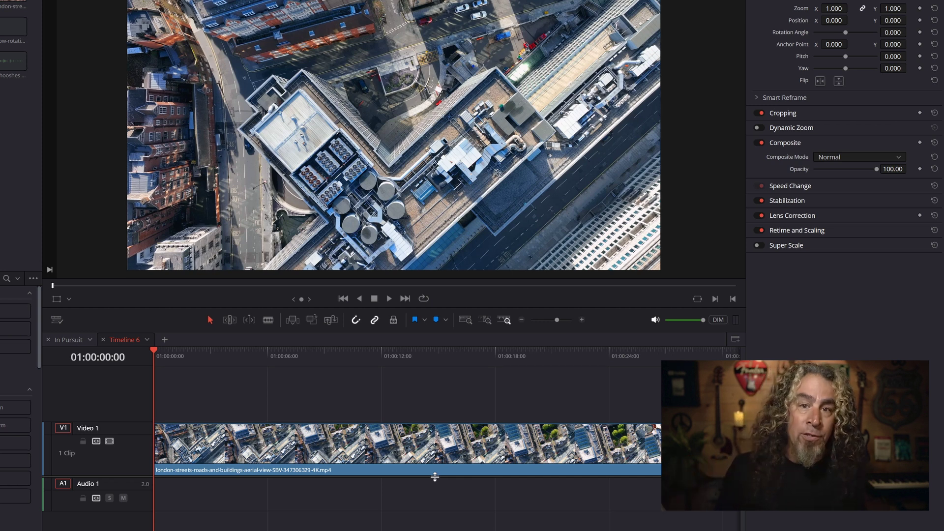
key("space")
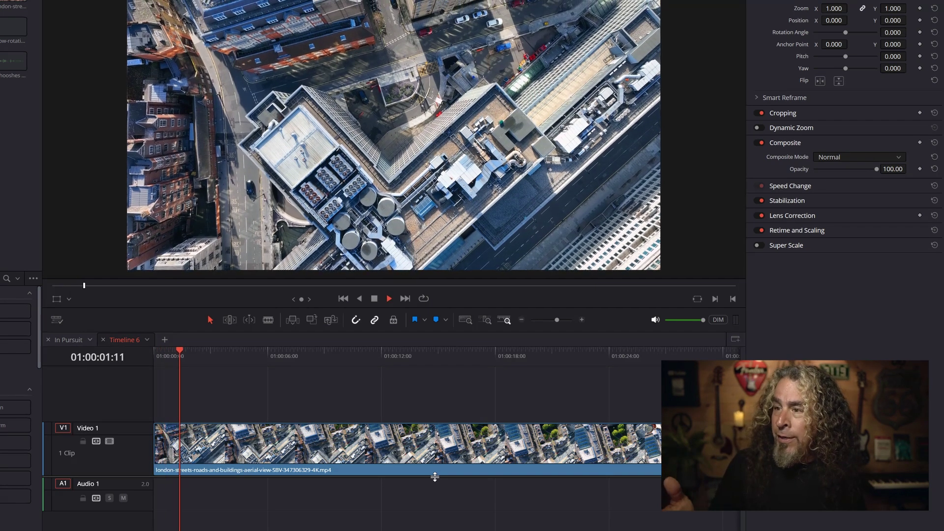
key("space")
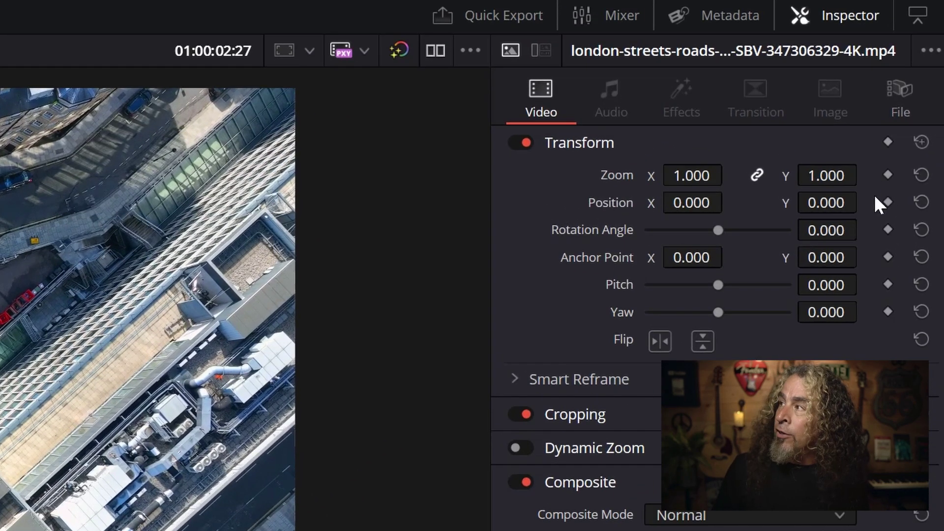
Keyframe all Transform settings at 01:00:02:27, show the clip's keyframe track, and nudge Zoom up
left_click(887, 142)
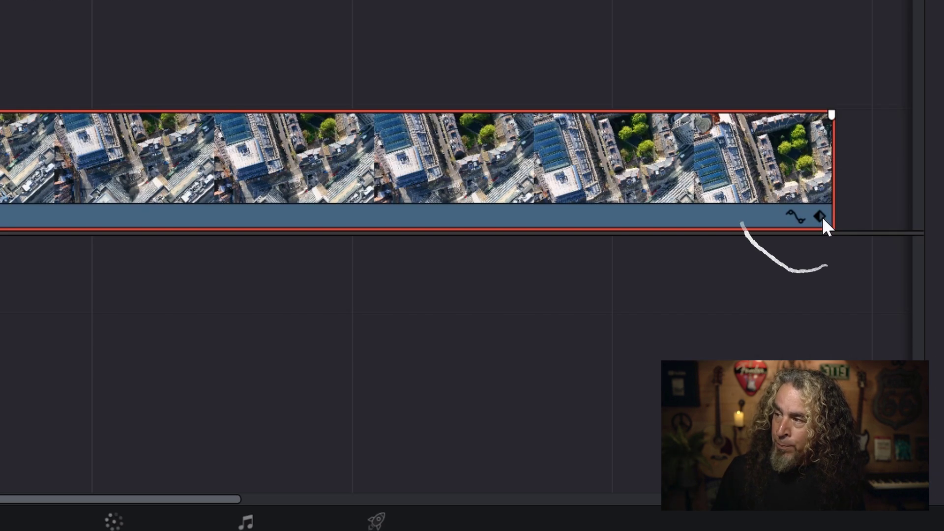
left_click(819, 216)
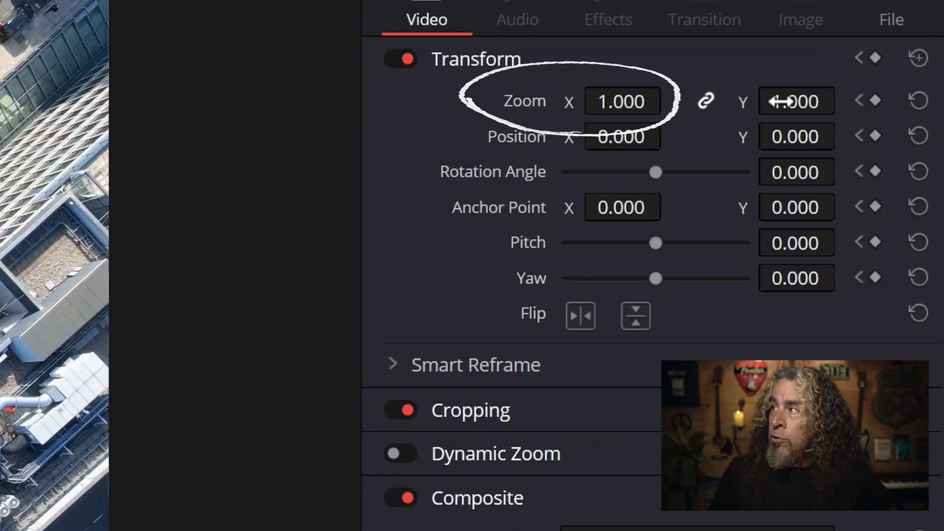
left_click_drag(611, 102, 787, 100)
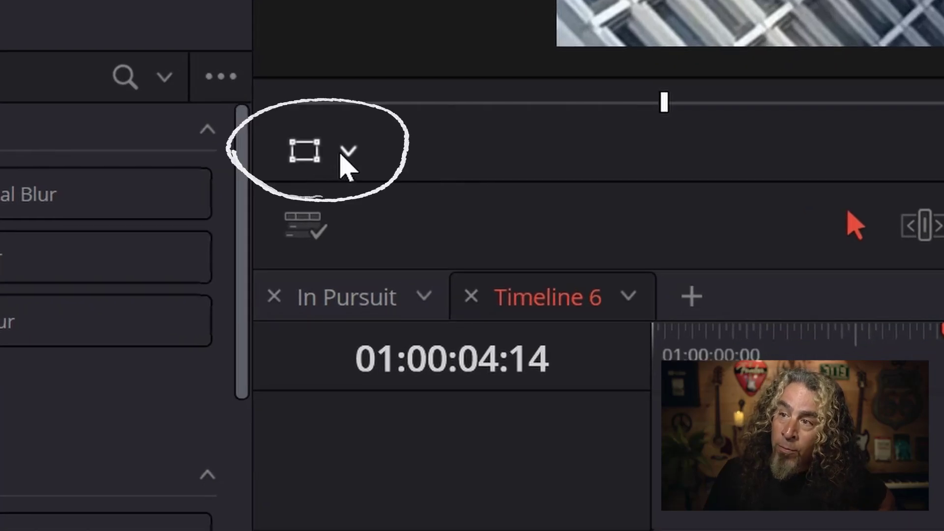
Switch the viewer overlay to Transform and scale the aerial clip up
left_click(349, 152)
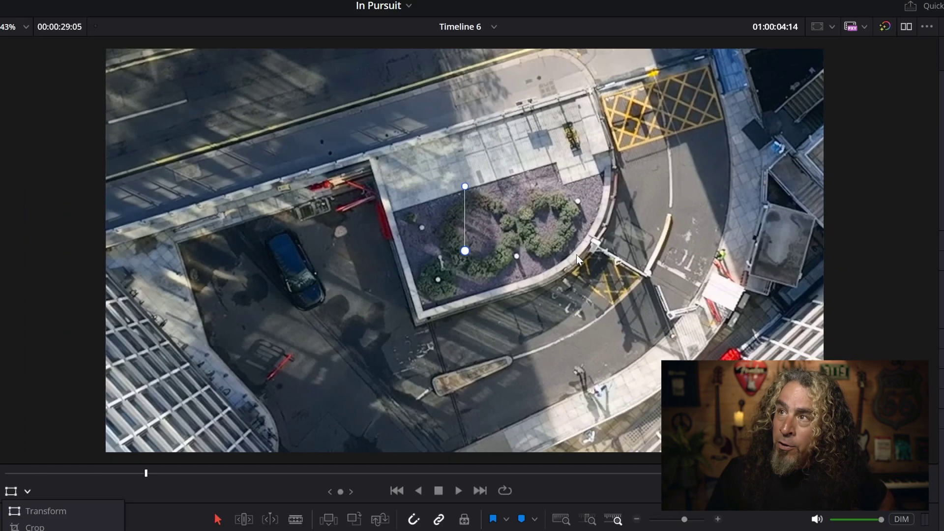
scroll(576, 254, "down", 4)
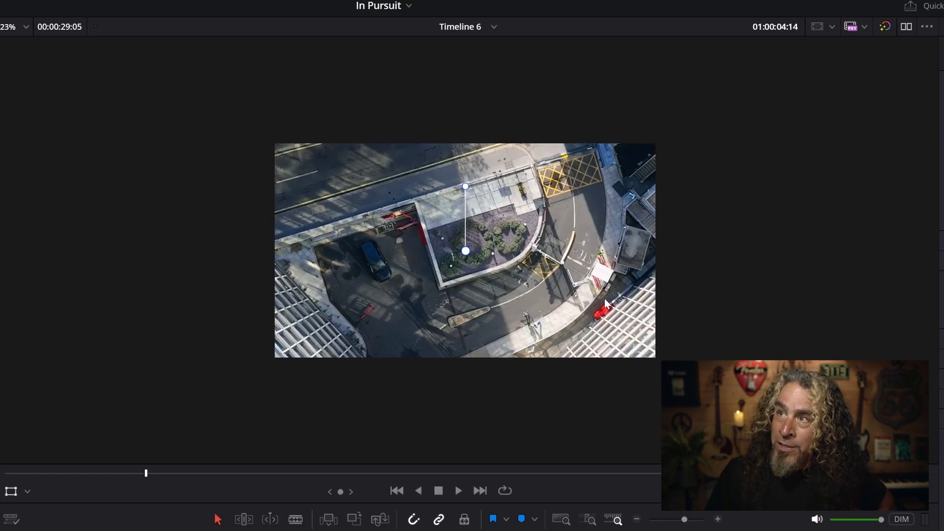
scroll(603, 303, "down", 3)
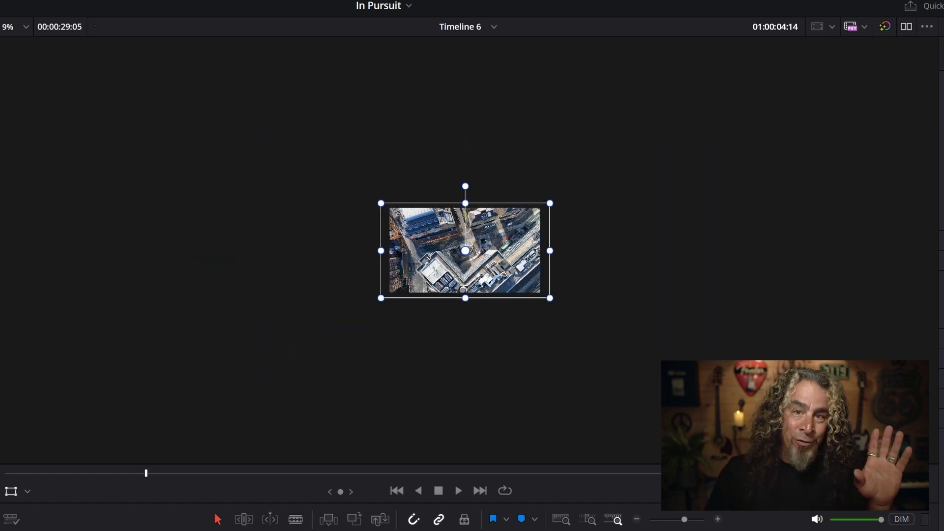
scroll(600, 372, "up", 5)
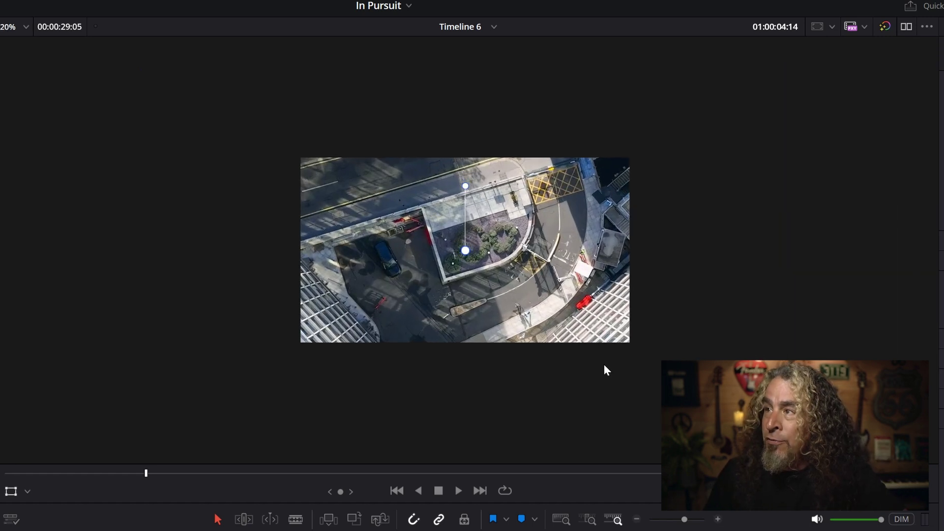
scroll(604, 359, "up", 2)
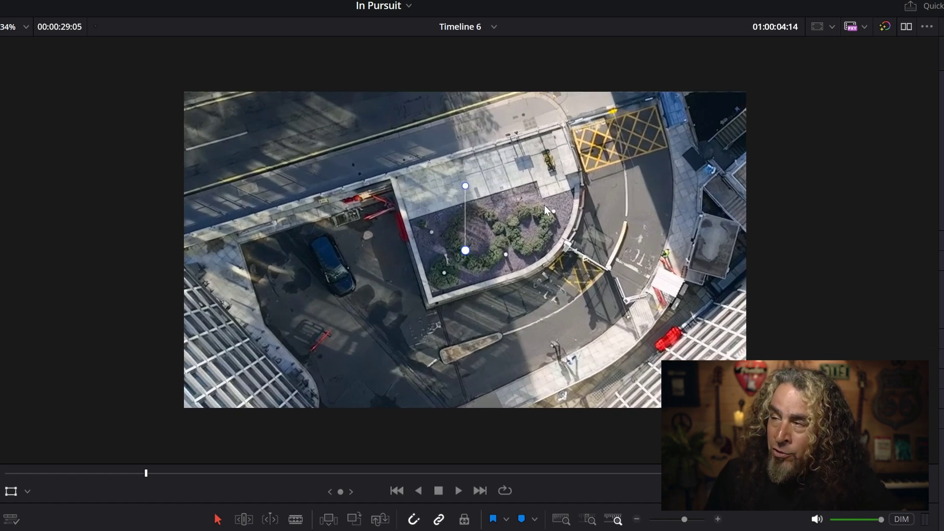
Drag the zoomed frame down-left so the street with the white car fills it
left_click_drag(544, 204, 91, 458)
left_click_drag(558, 262, 517, 312)
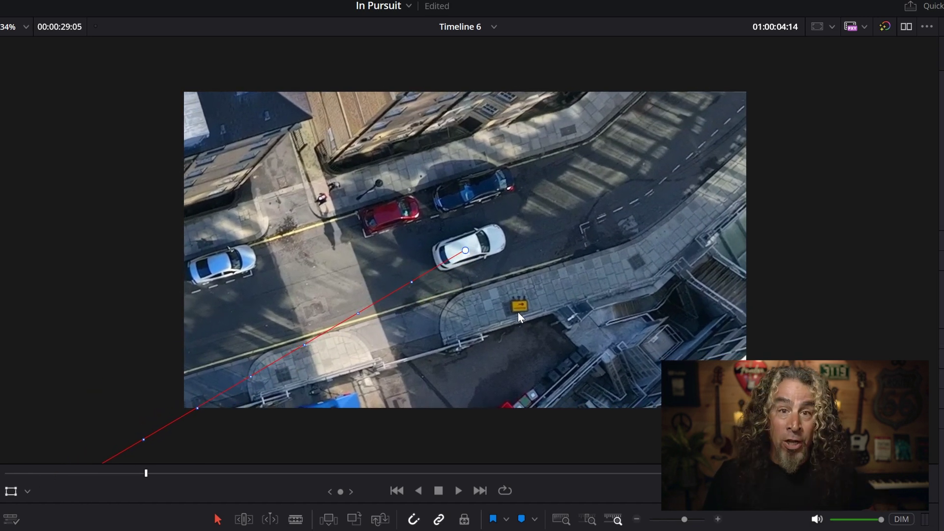
scroll(323, 233, "up", 2)
scroll(323, 233, "down", 1)
scroll(323, 233, "up", 2)
scroll(326, 233, "down", 1)
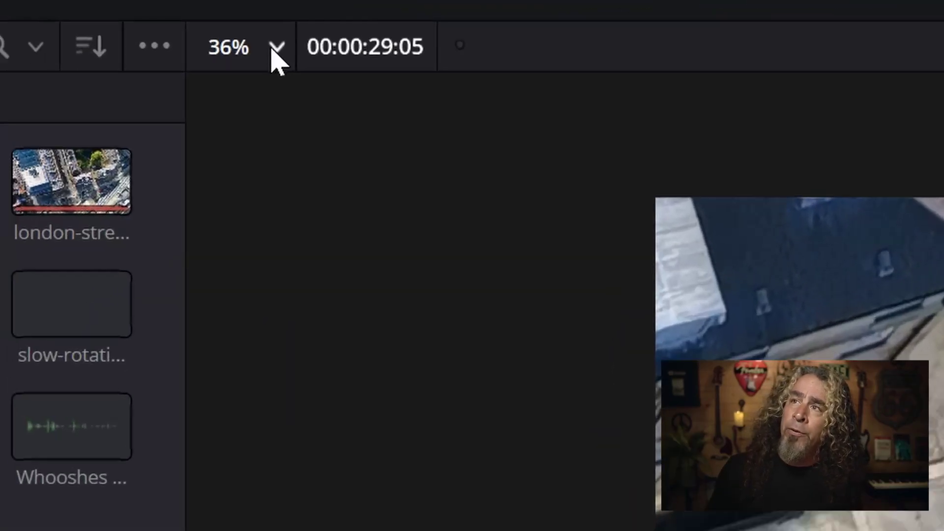
left_click(41, 29)
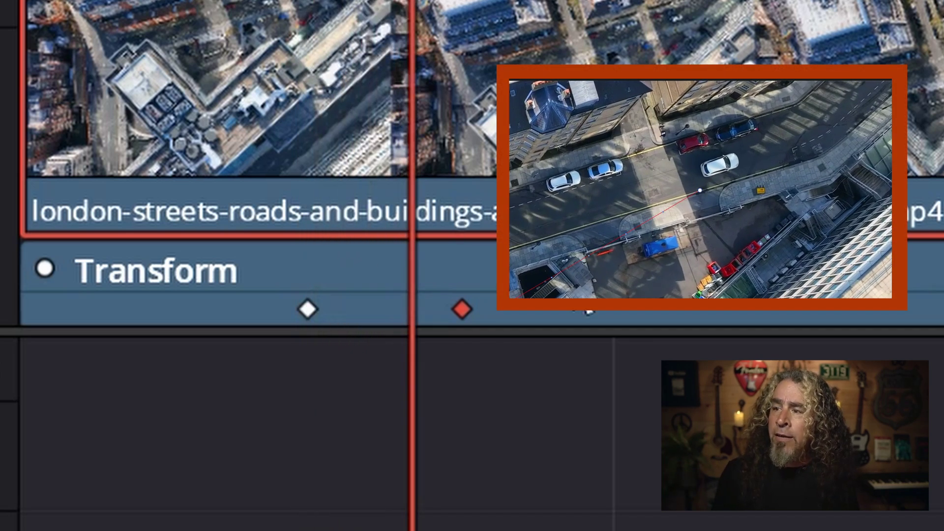
Move the punch-in keyframe earlier and recentre the white car again at 01:00:07:09
left_click_drag(478, 308, 433, 308)
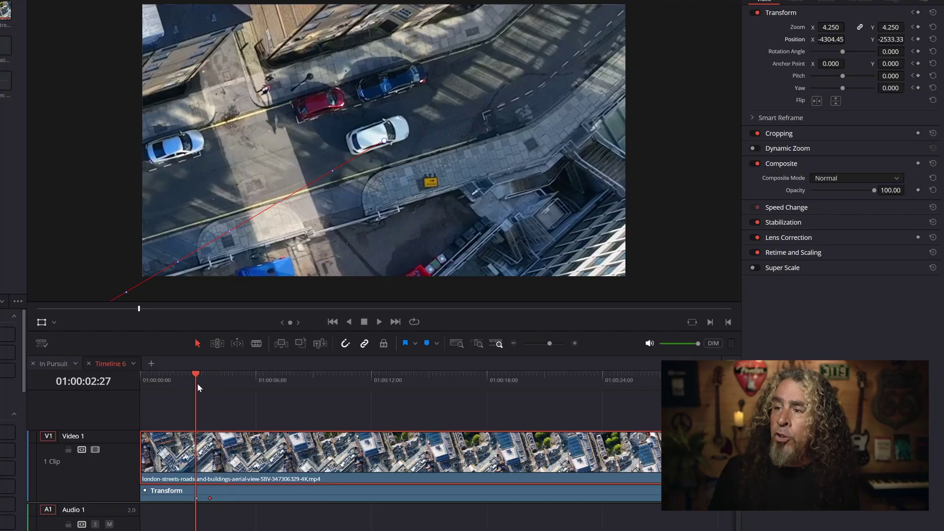
left_click_drag(406, 123, 450, 136)
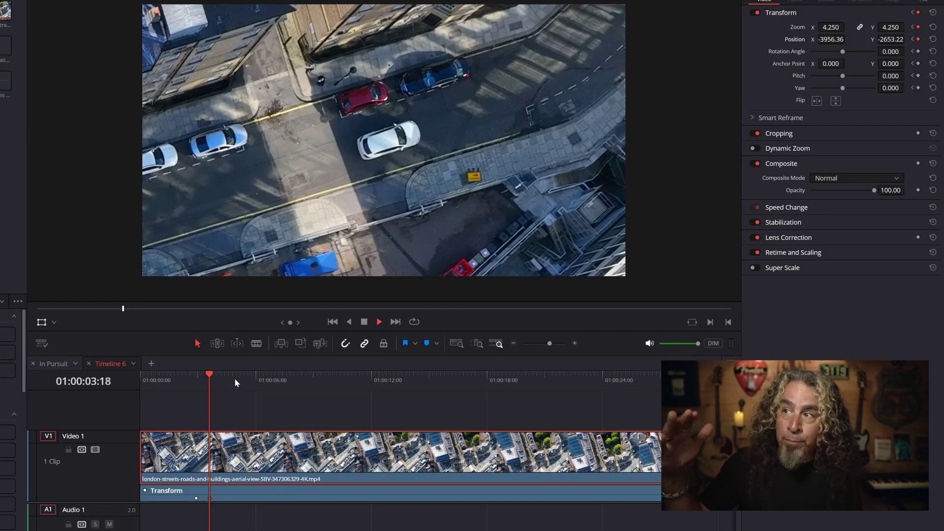
key("space")
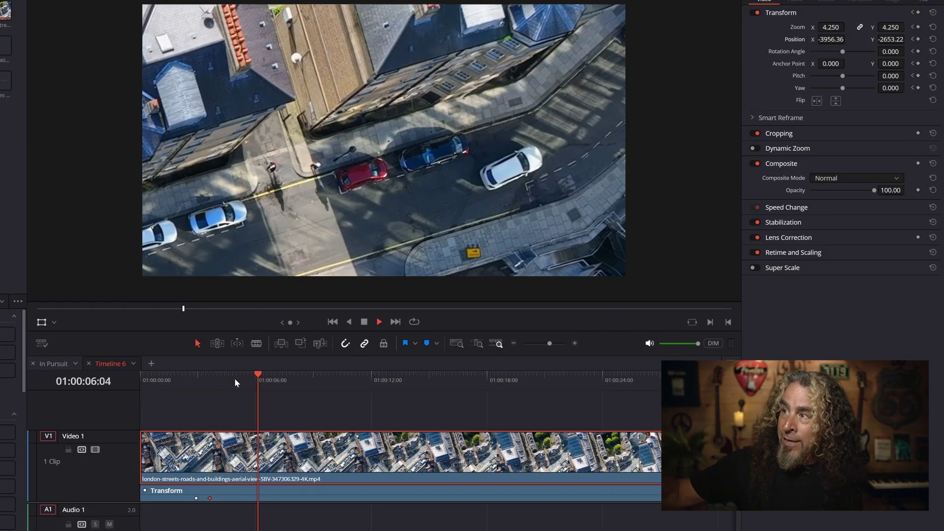
key("space")
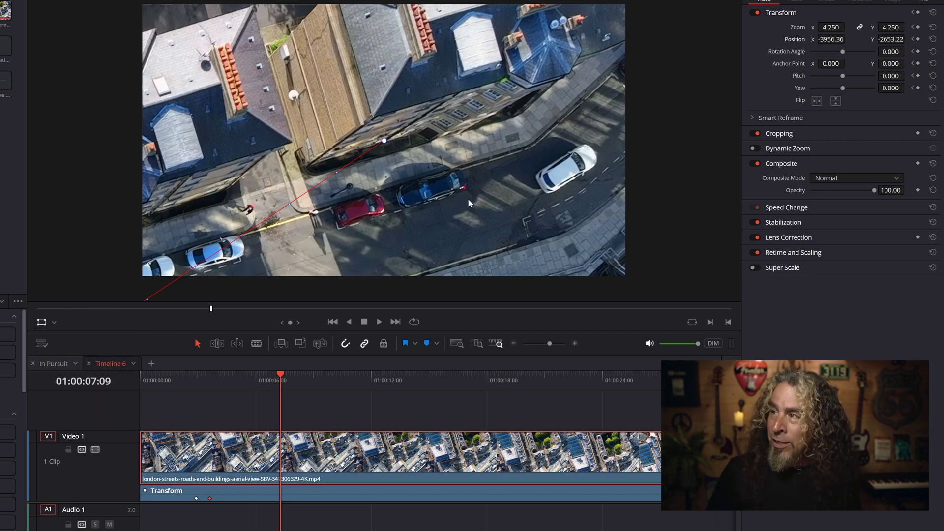
left_click_drag(492, 192, 314, 162)
left_click_drag(388, 150, 389, 150)
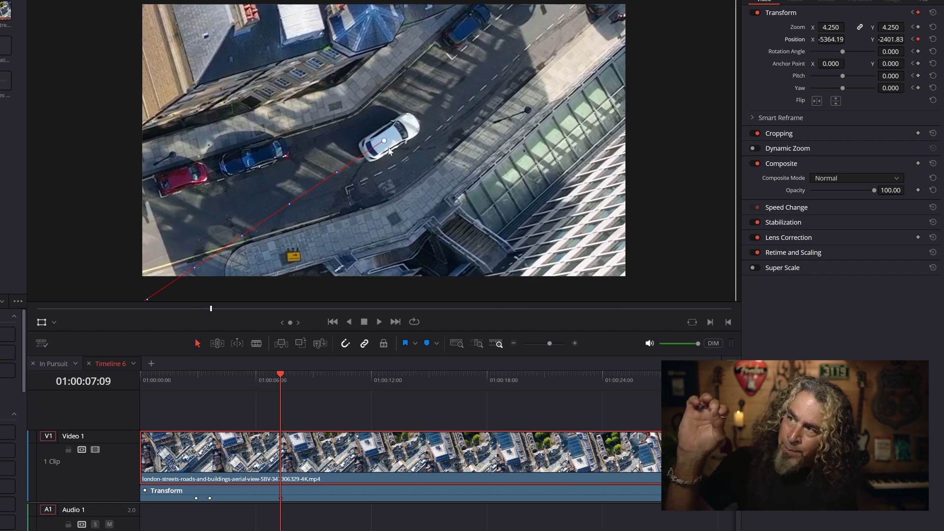
left_click(197, 381)
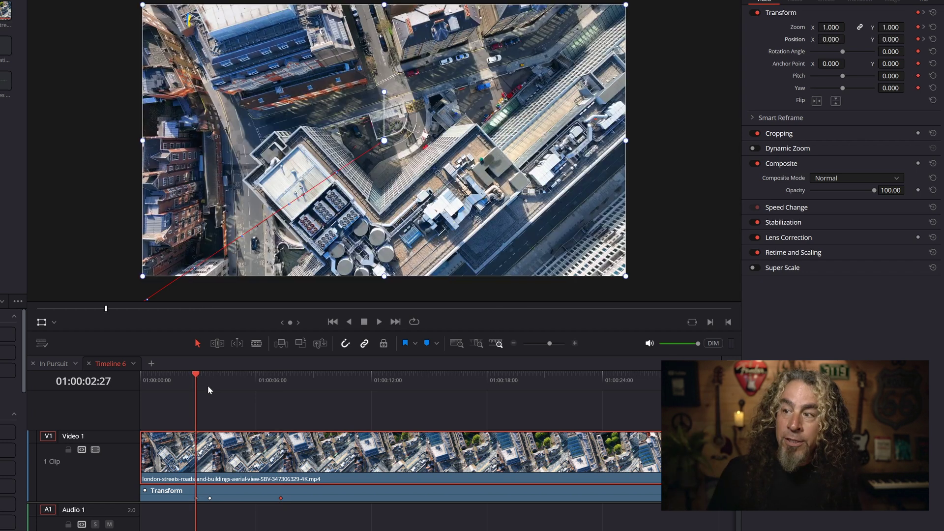
key("space")
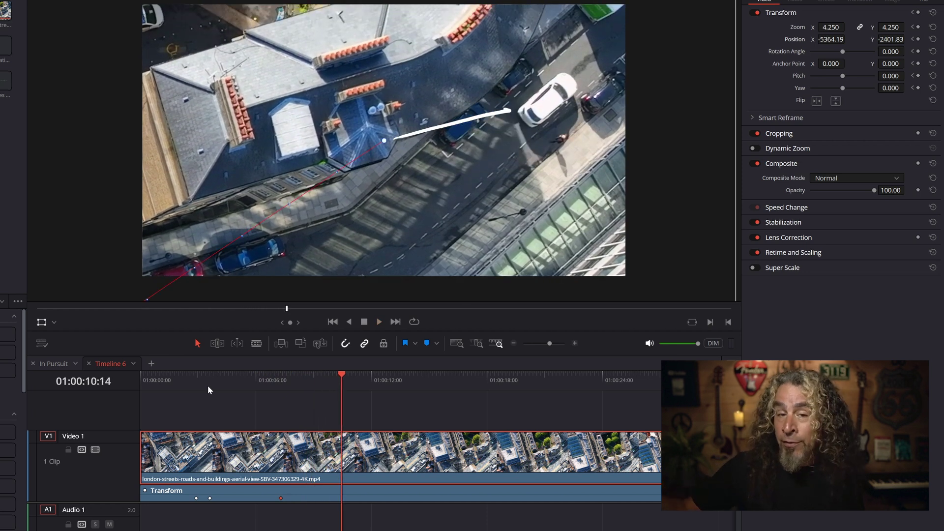
key("space")
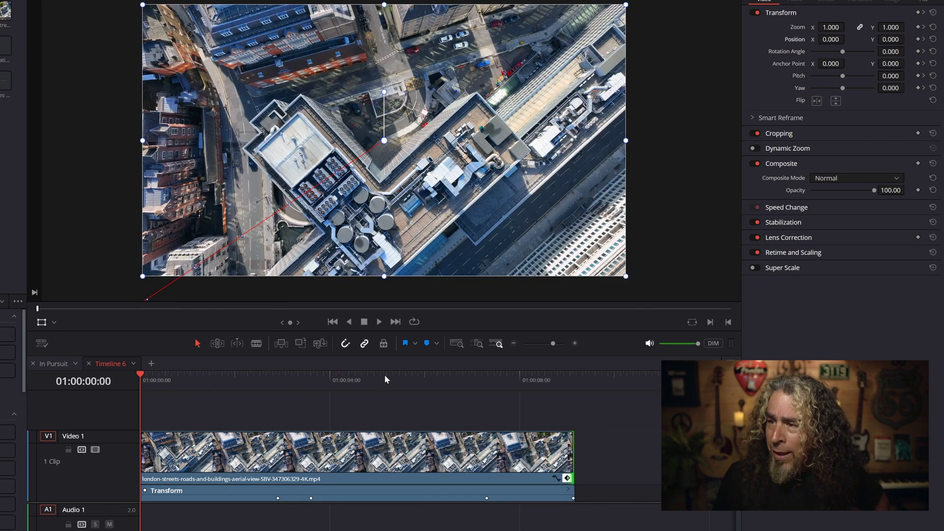
left_click(278, 376)
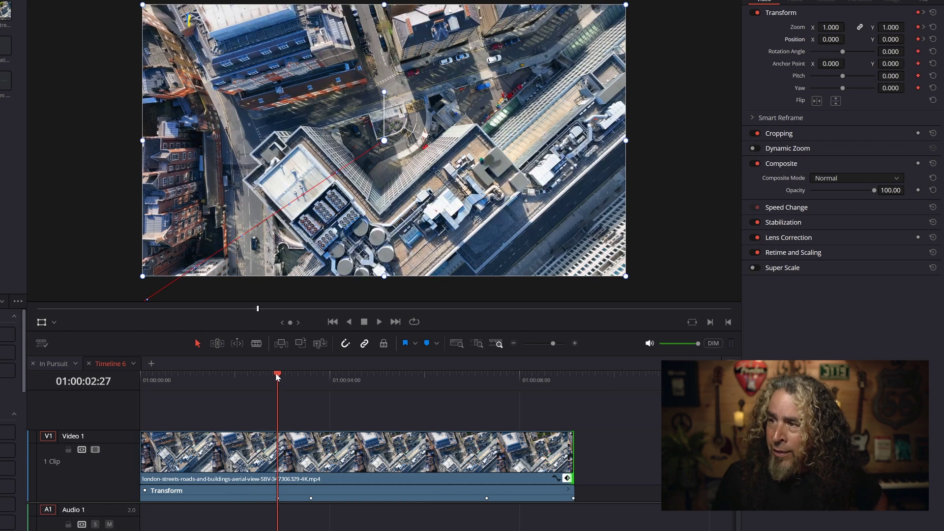
mouse_move(282, 373)
left_mouse_down()
mouse_move(302, 377)
mouse_move(294, 380)
left_mouse_up()
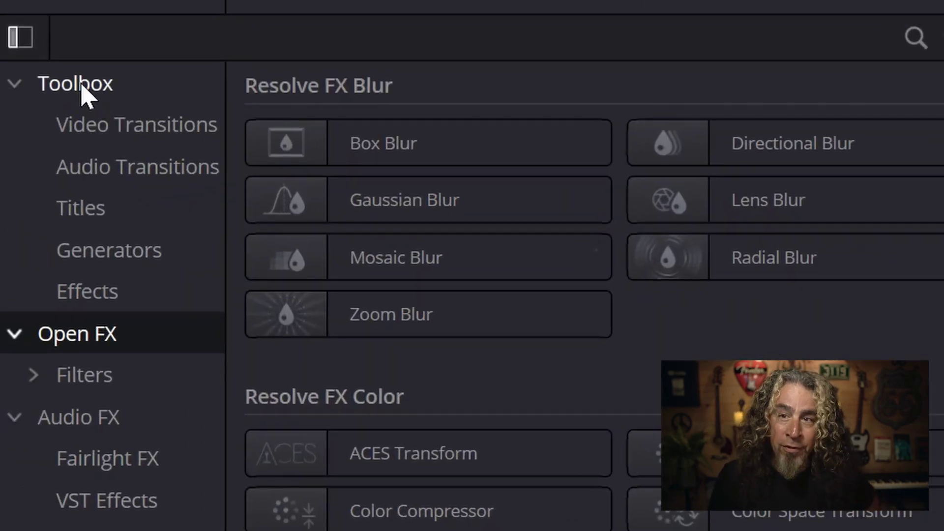
Add an Adjustment Clip above Video 1 and trim it to cover the punch-in
left_click(84, 294)
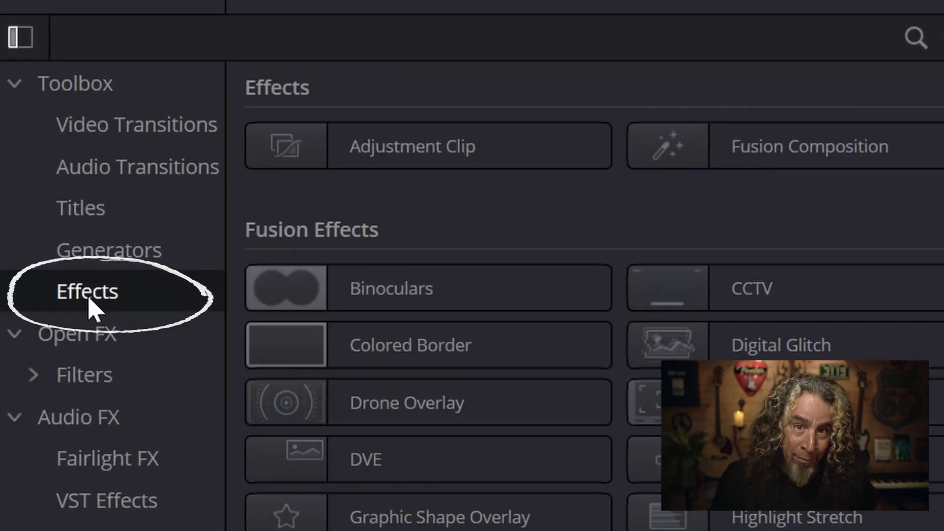
left_click_drag(376, 162, 254, 184)
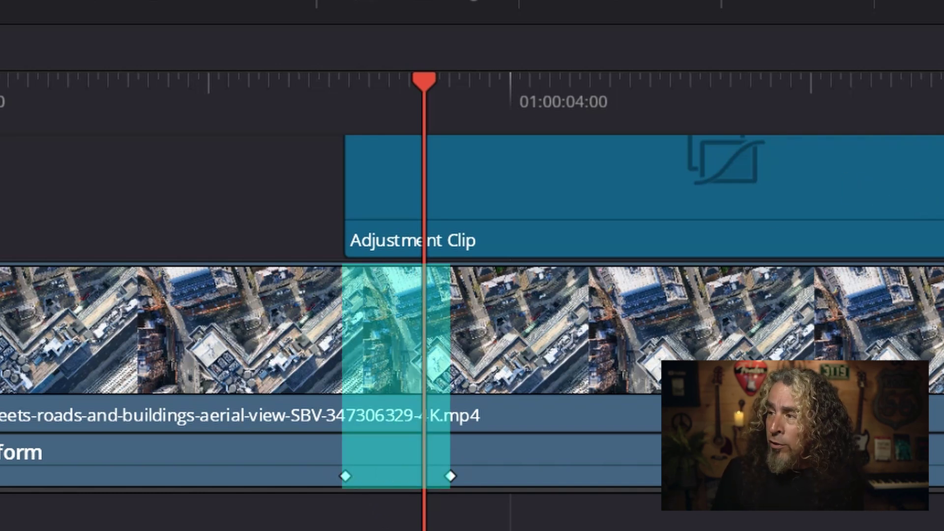
left_click_drag(940, 196, 407, 244)
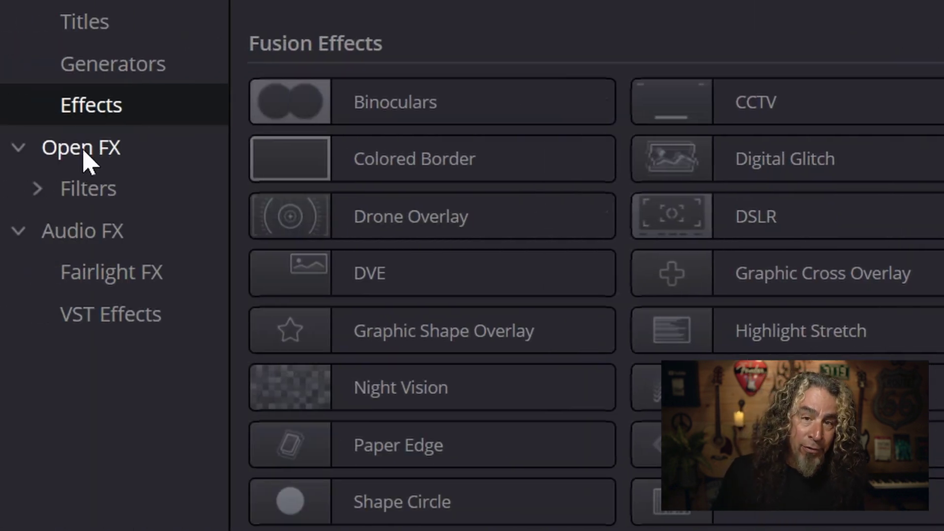
Search the Open FX effects library for 'zoom'
left_click(83, 153)
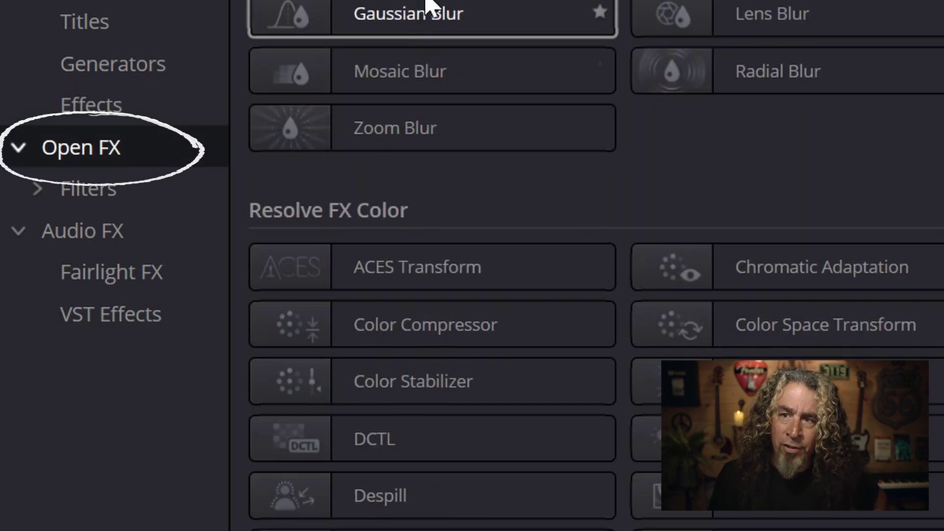
left_click(919, 42)
type("zo")
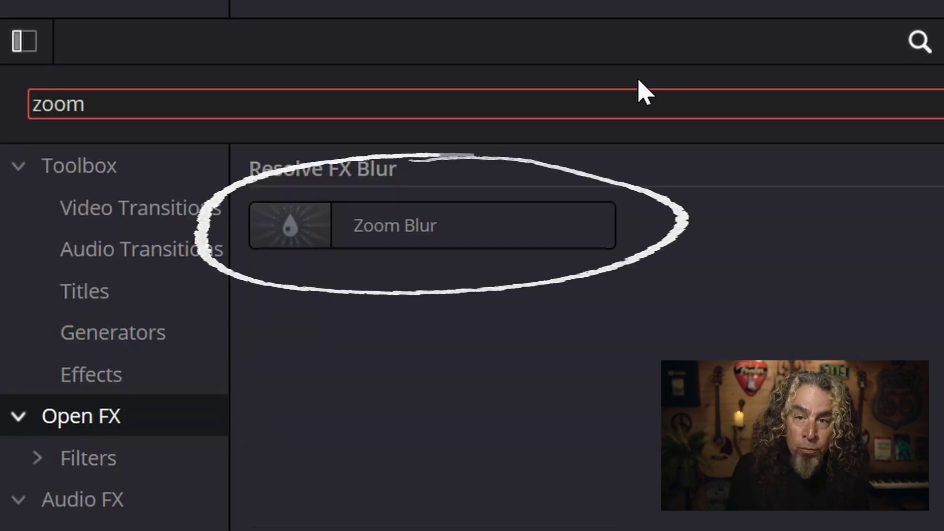
type("om")
Drop Zoom Blur onto the Adjustment Clip and select the clip to show its settings
left_click_drag(340, 228, 836, 272)
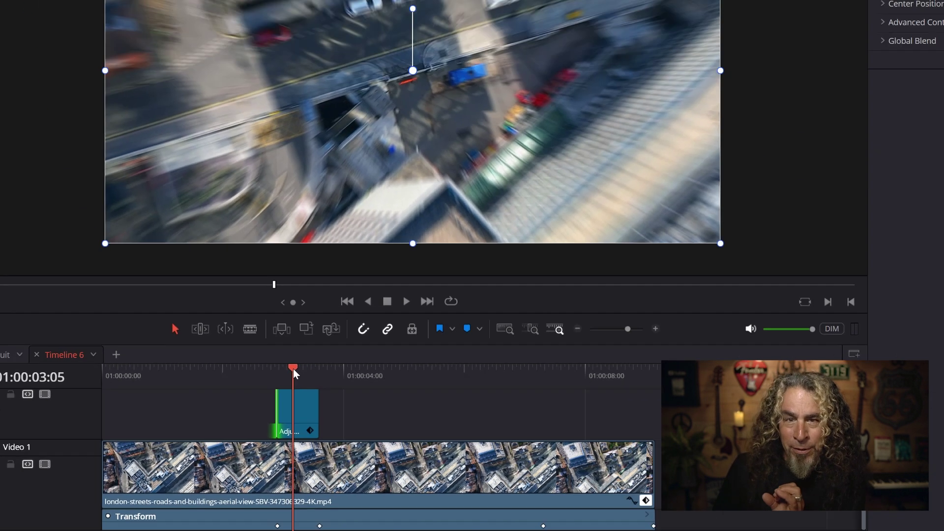
mouse_move(293, 368)
left_mouse_down()
mouse_move(271, 379)
mouse_move(291, 376)
mouse_move(281, 380)
left_mouse_up()
left_click(297, 414)
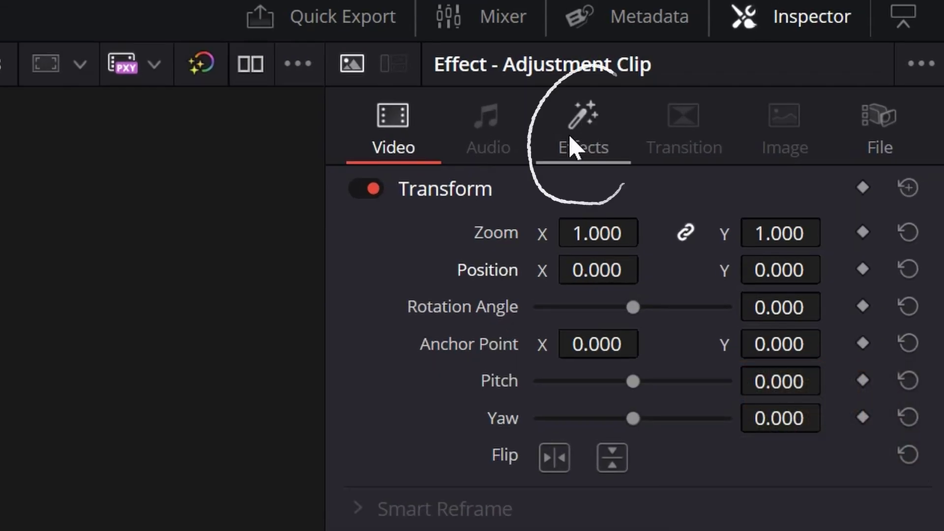
Raise Zoom Blur's Zoom Amount to 0.581 and set its Advanced Controls quality to Enhanced
left_click(583, 140)
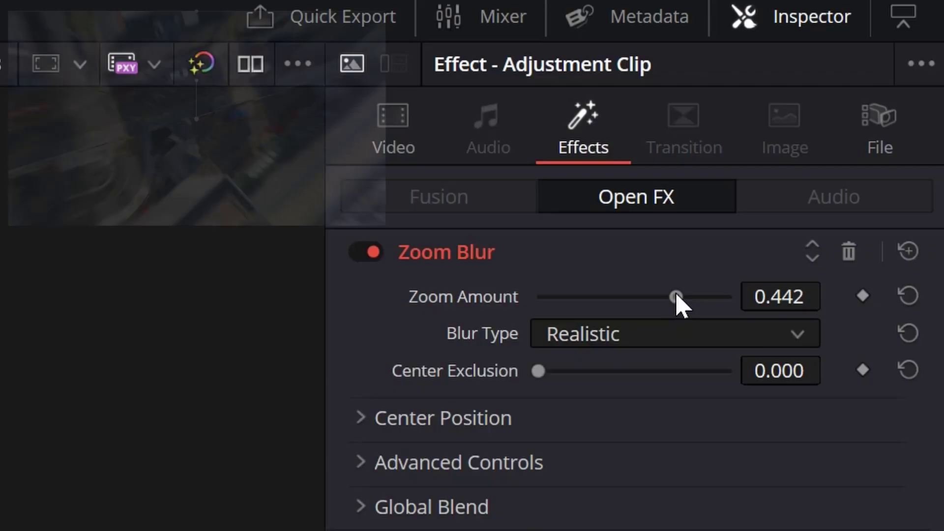
left_click_drag(677, 295, 689, 293)
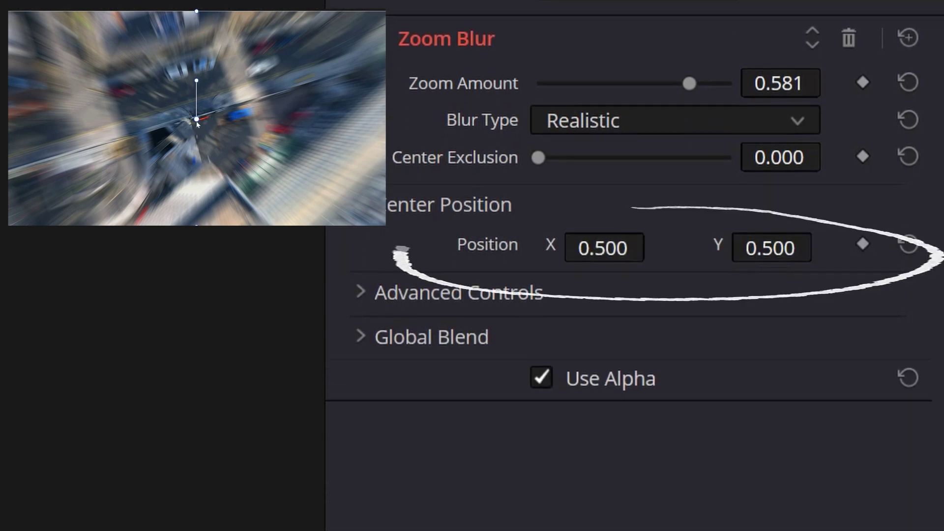
left_click_drag(654, 244, 654, 245)
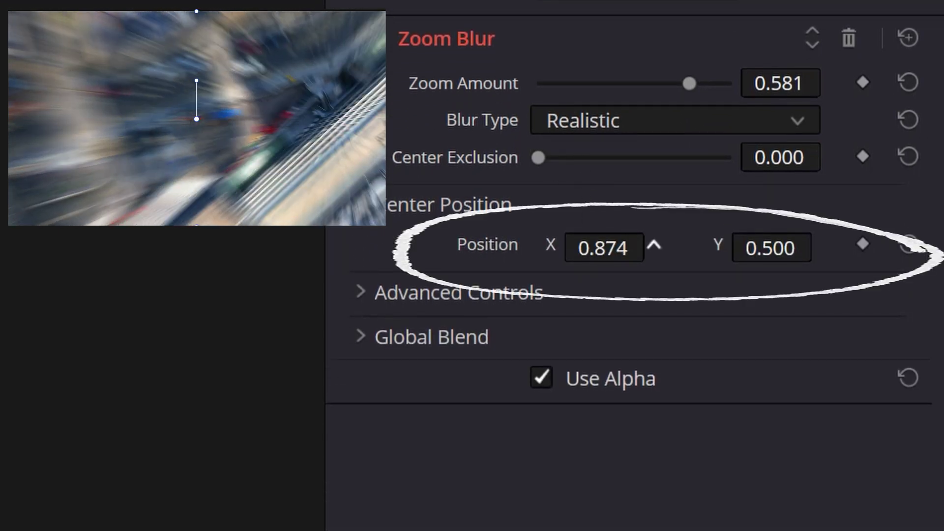
left_click(455, 295)
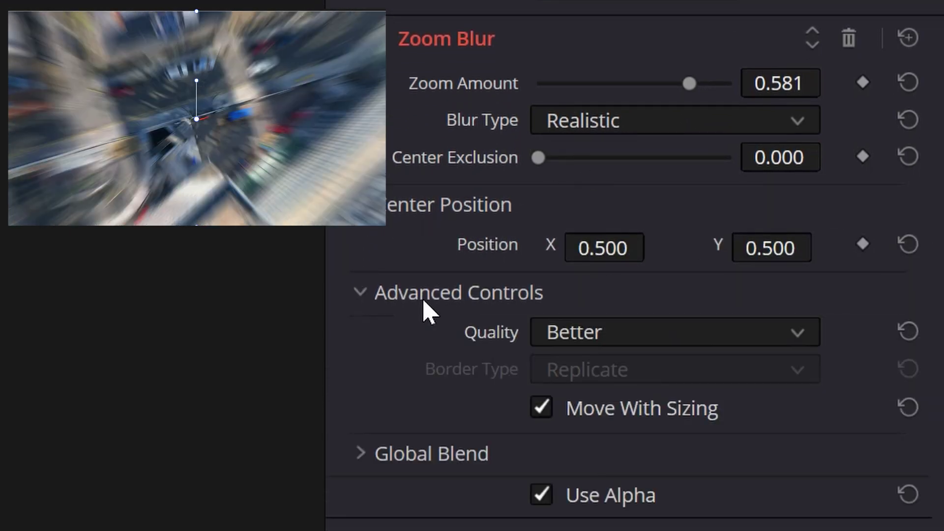
left_click(625, 336)
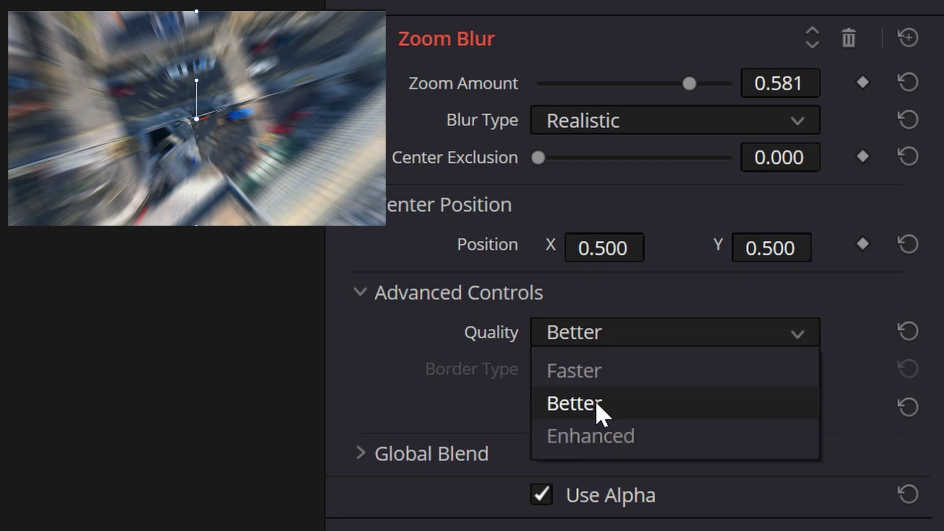
left_click(596, 437)
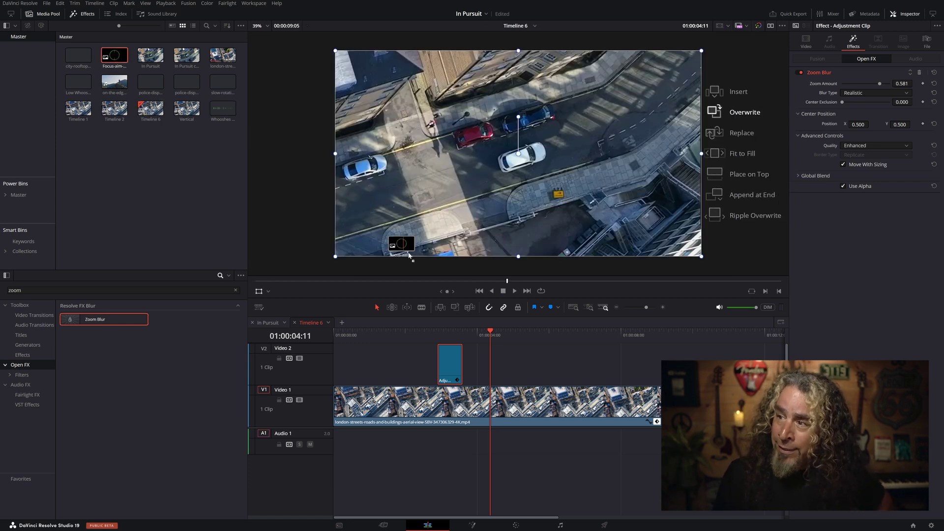
Put the Focus-aim-13 crosshair on a new Video 3 track and scale it to 0.585 over the white car
left_click_drag(468, 333, 462, 332)
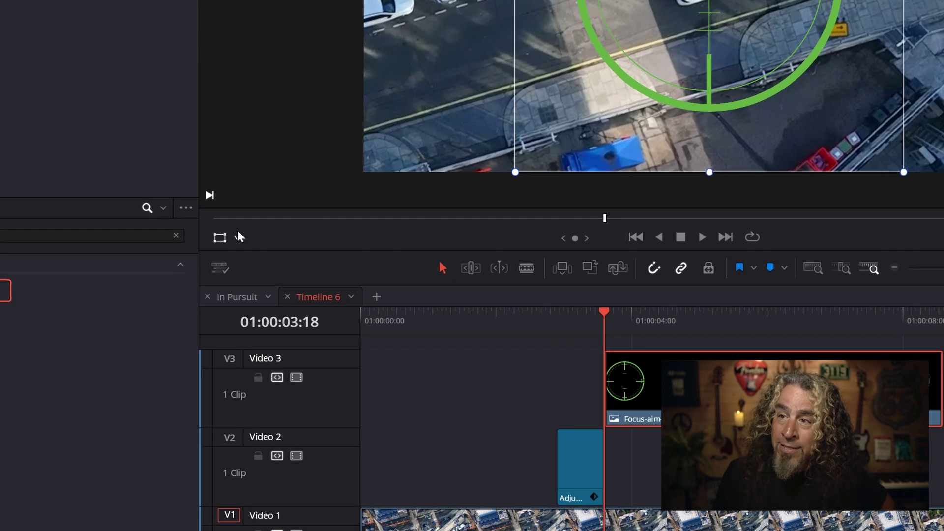
left_click(268, 291)
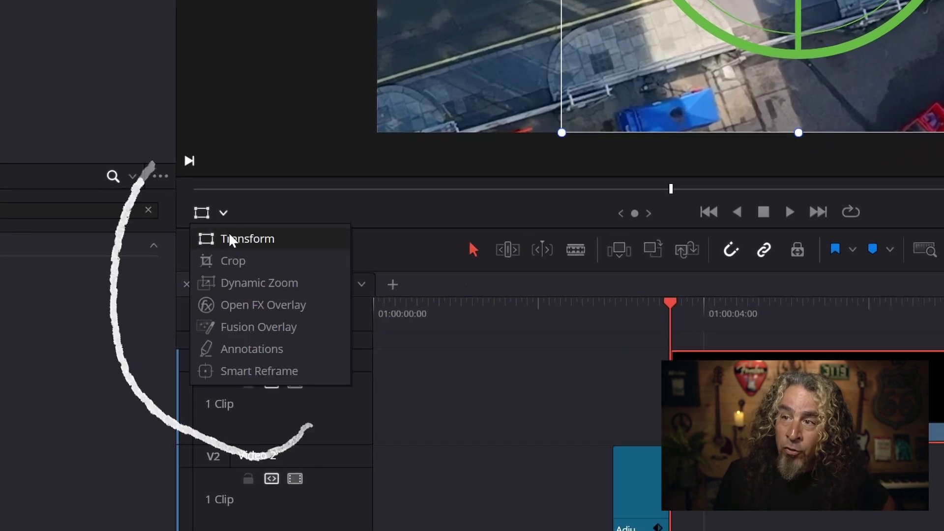
left_click(223, 212)
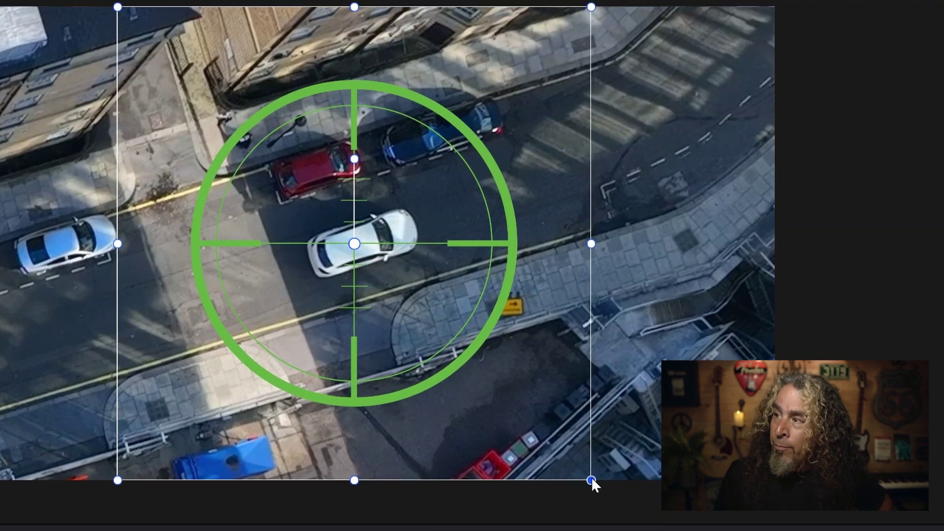
left_click_drag(591, 479, 493, 383)
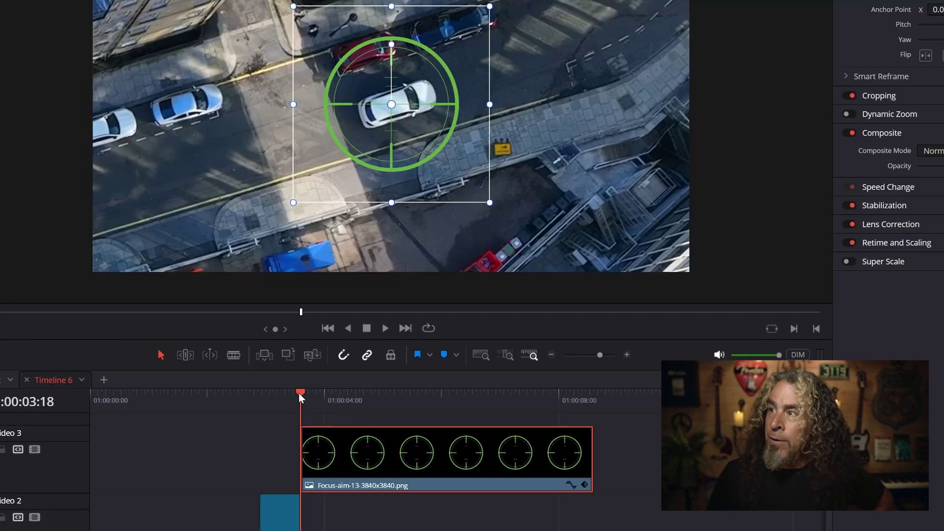
Place the crosshair on the white car and set a Transform keyframe
left_click_drag(299, 394, 365, 390)
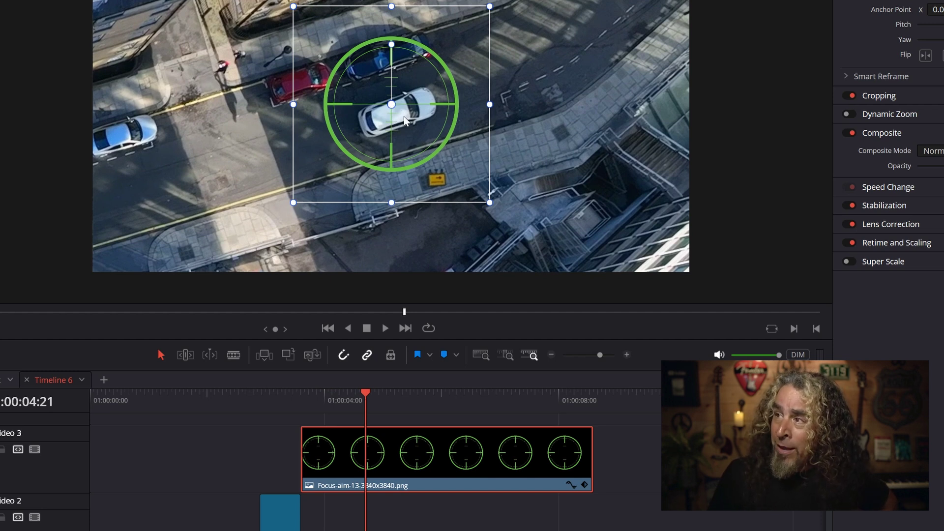
left_click_drag(403, 117, 404, 127)
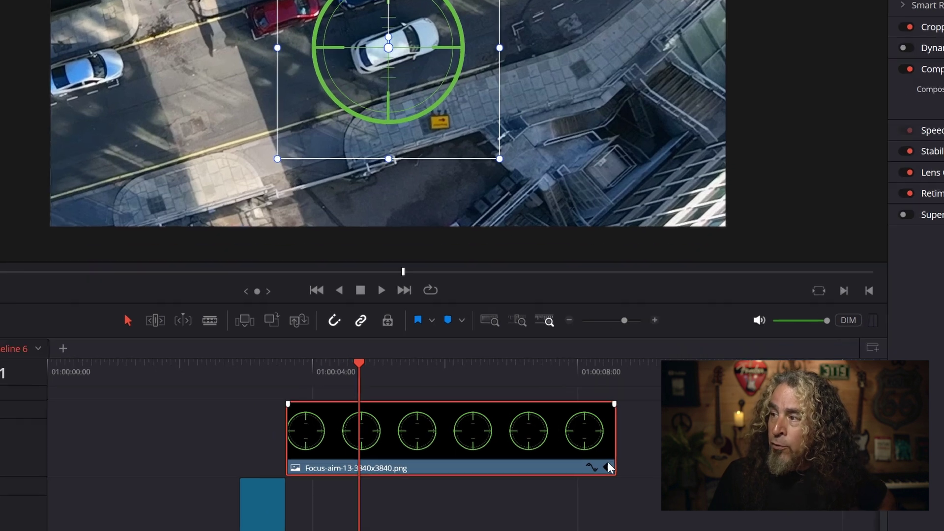
left_click(585, 485)
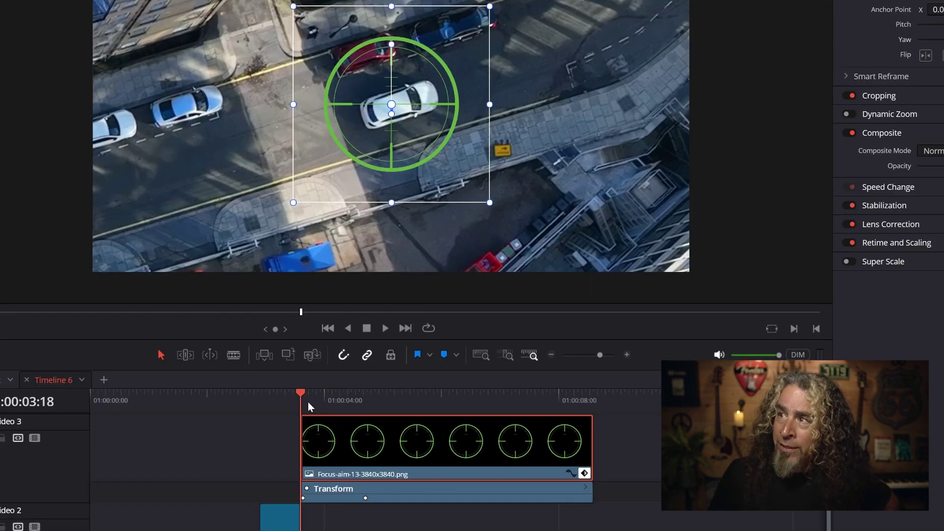
Recentre the crosshair on the car at a later frame and play back the tracking
left_click_drag(308, 402, 516, 392)
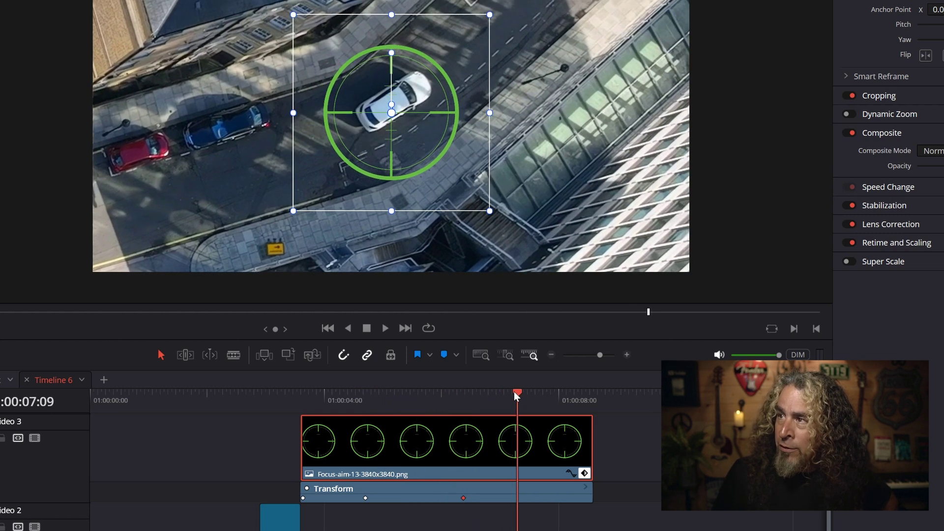
left_click_drag(419, 169, 417, 161)
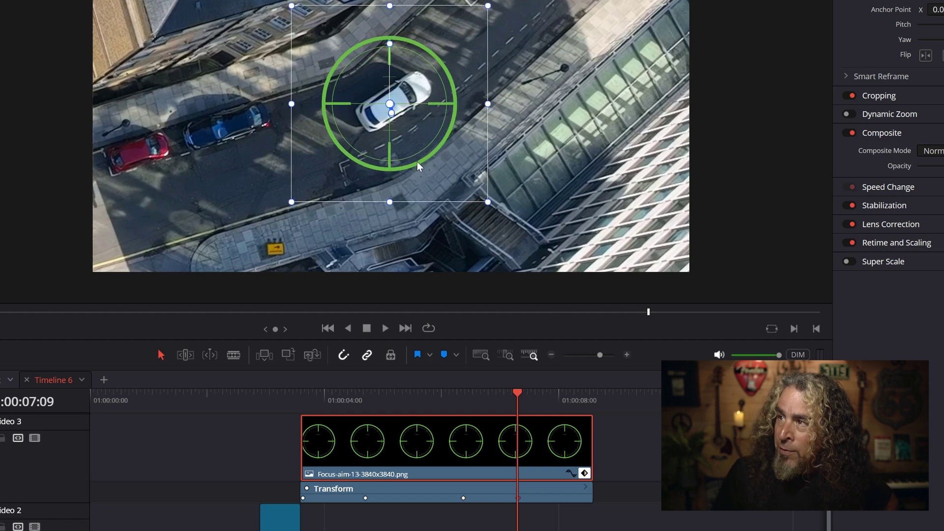
left_click(237, 395)
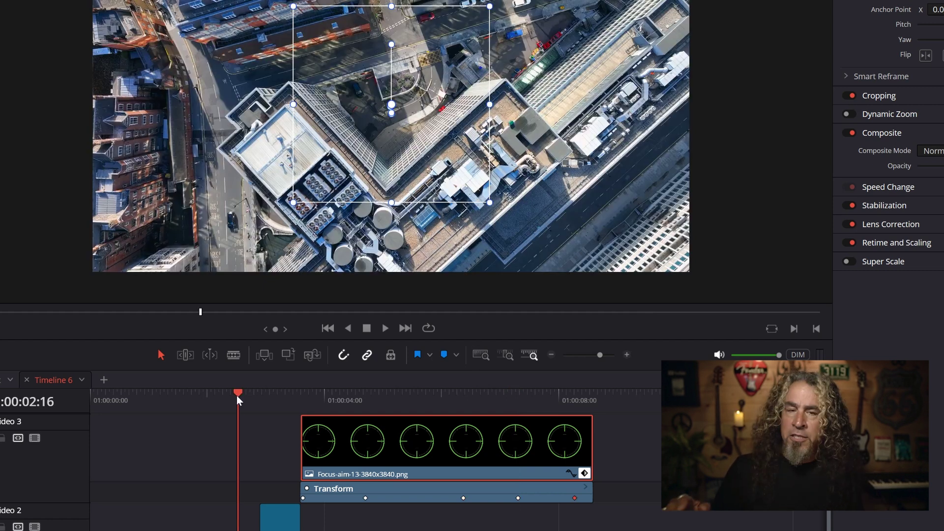
key("space")
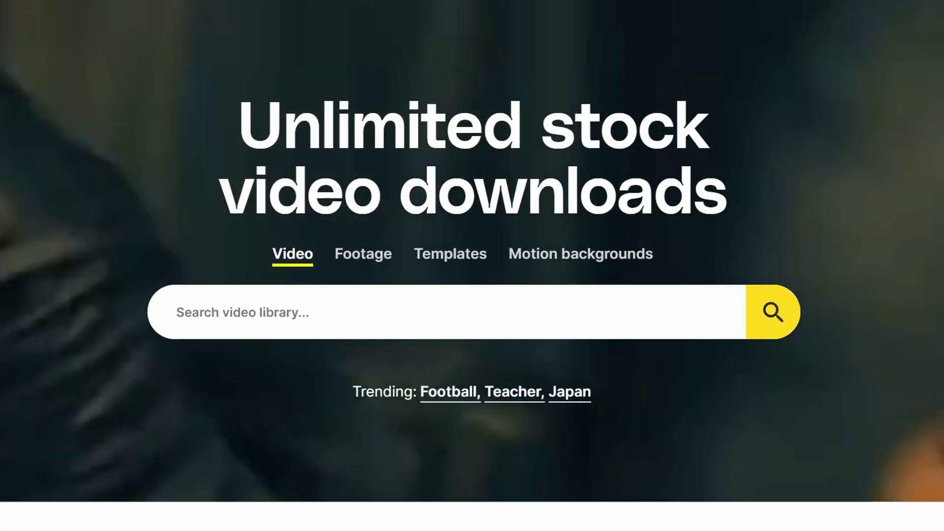
Scroll through the Storyblocks stock video homepage
scroll(472, 266, "down", 6)
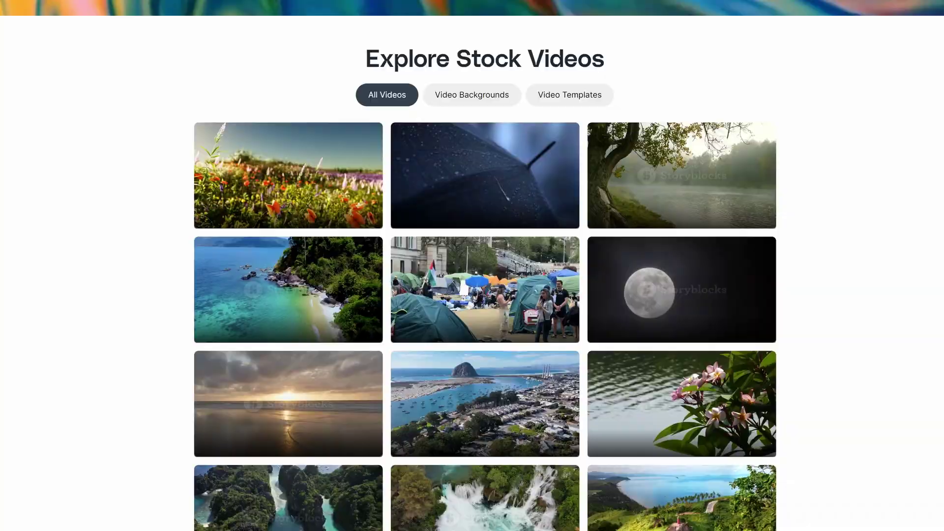
scroll(472, 266, "down", 10)
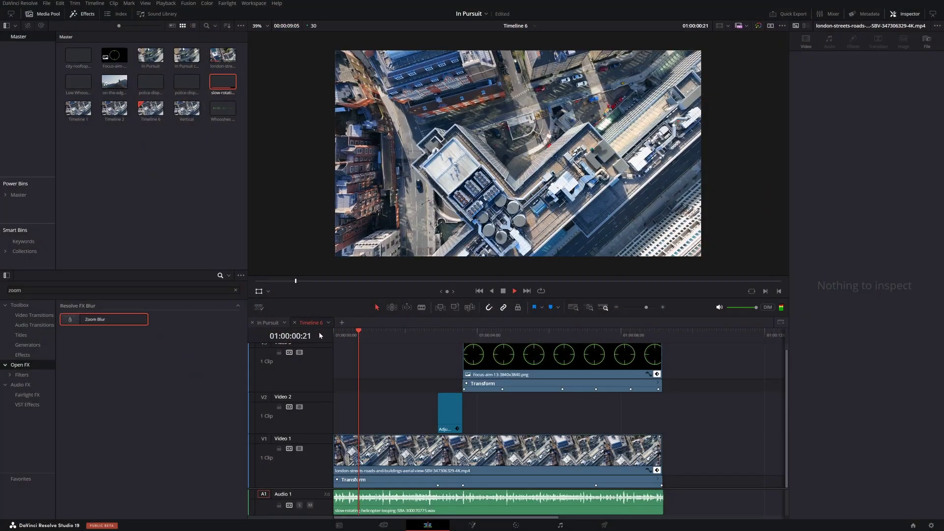
Stop playback at the start and place city-rooftop-ambience on a new Audio 2 track
key("space")
key("Home")
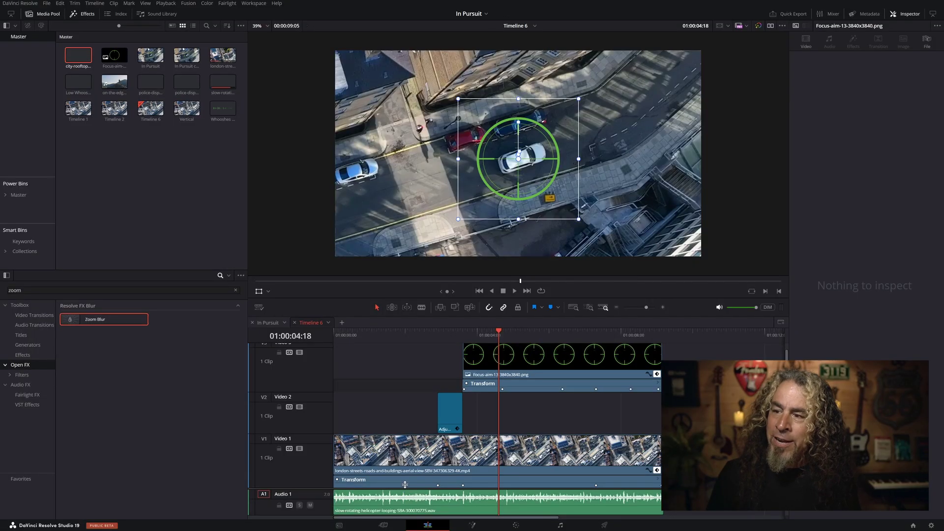
scroll(405, 484, "down", 4)
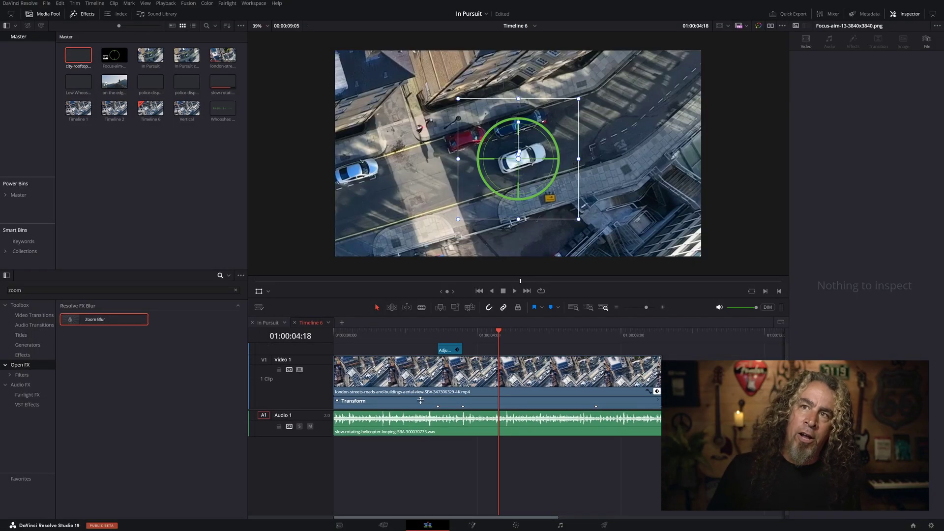
left_click_drag(352, 427, 370, 448)
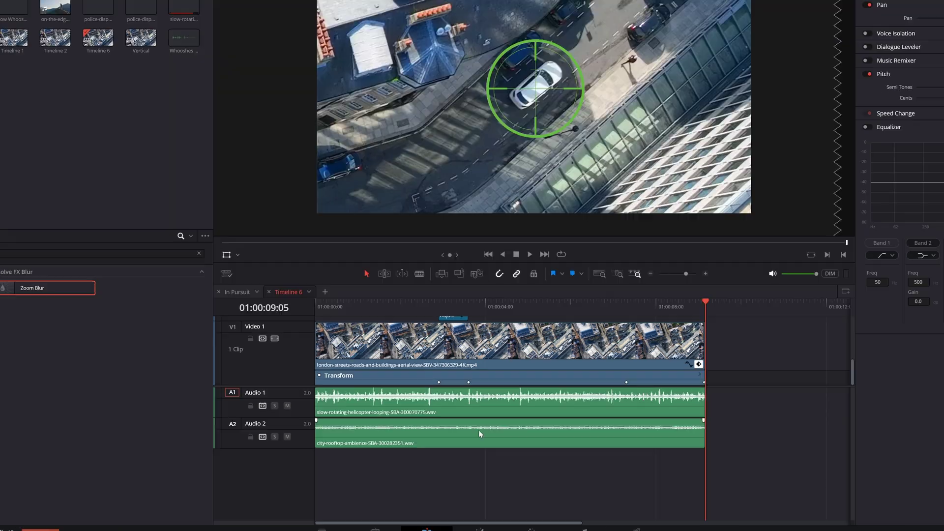
Raise the ambience clip's volume to 6.98 dB
left_click(429, 449)
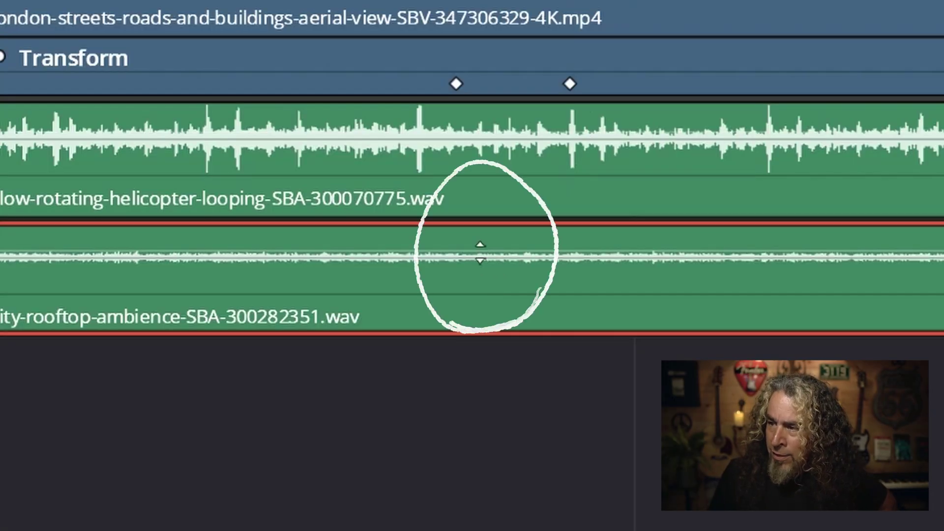
mouse_move(480, 253)
left_click_drag(480, 252, 480, 246)
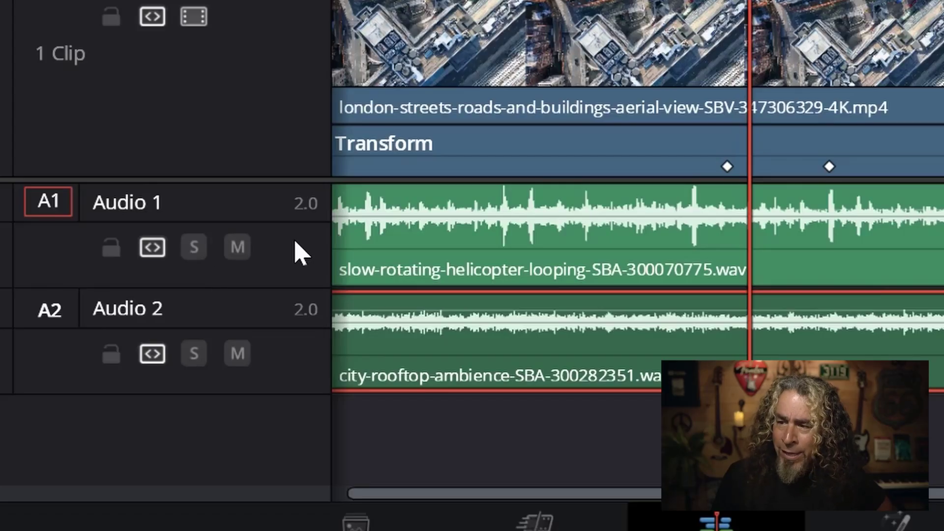
Add a new mono audio track to the timeline
right_click(295, 268)
mouse_move(379, 0)
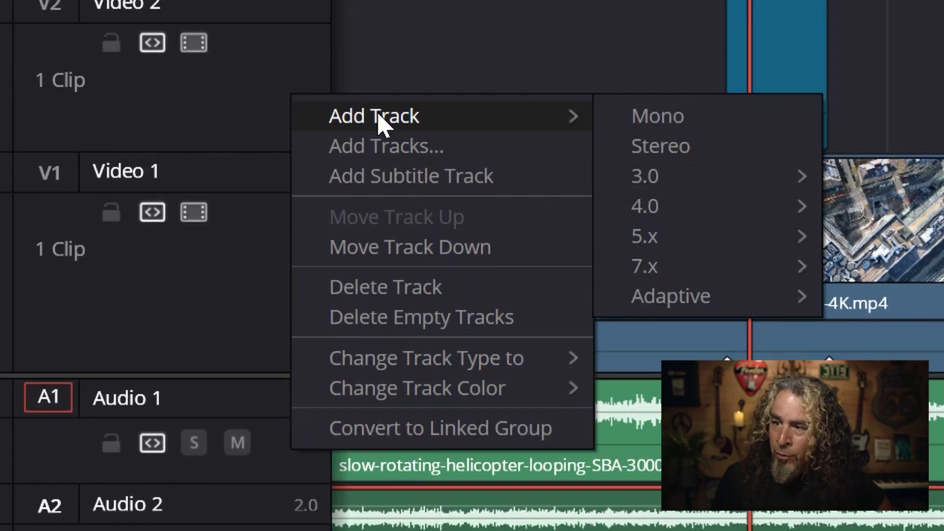
left_click(658, 125)
Place the Low Whoosh sound at the adjustment clip and trim its start
left_click_drag(296, 85, 710, 372)
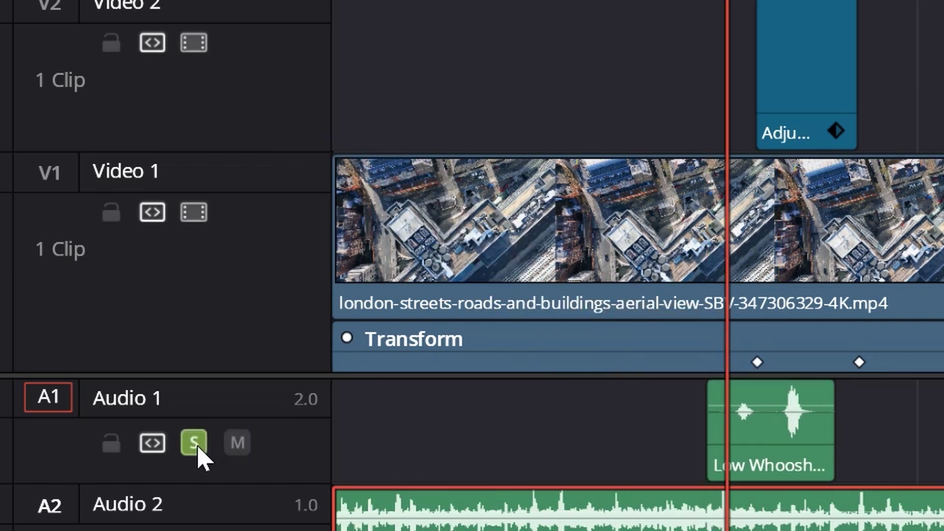
key("Down")
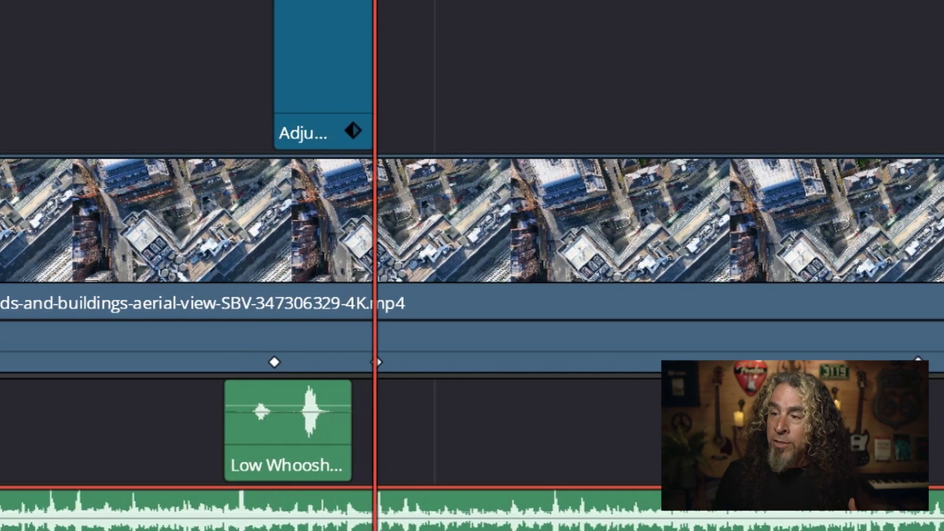
left_click_drag(244, 438, 274, 440)
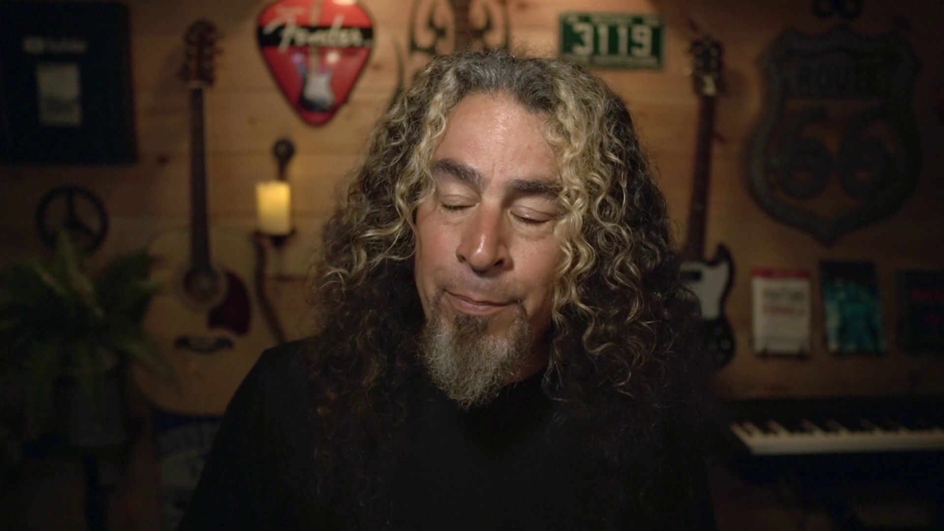